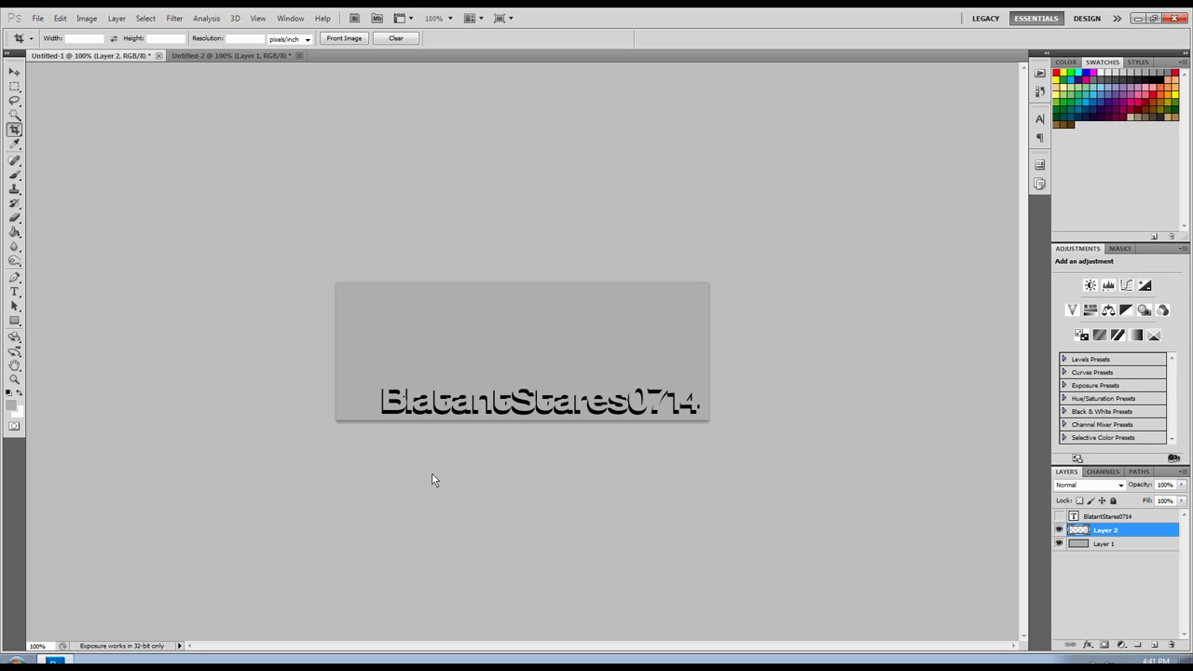
Fill the grey Layer 1 of the first document with white using the Paint Bucket
{"action": "left_click", "coordinate": [1118, 542]}
{"action": "left_click", "coordinate": [20, 393]}
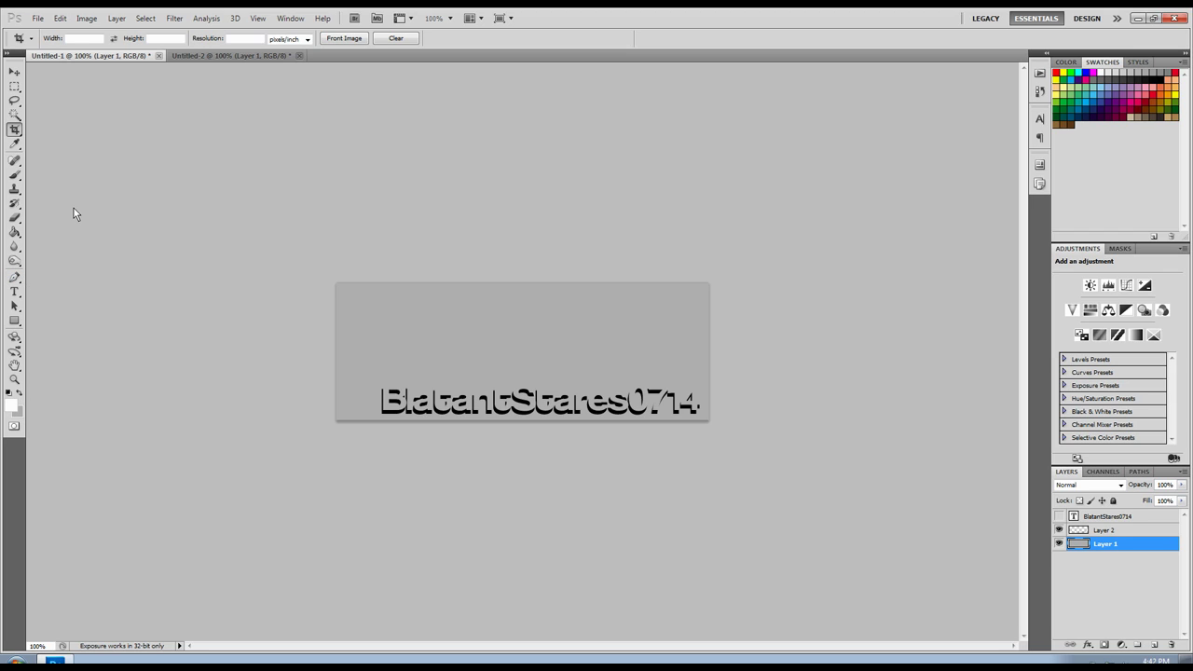
{"action": "left_click", "coordinate": [15, 232]}
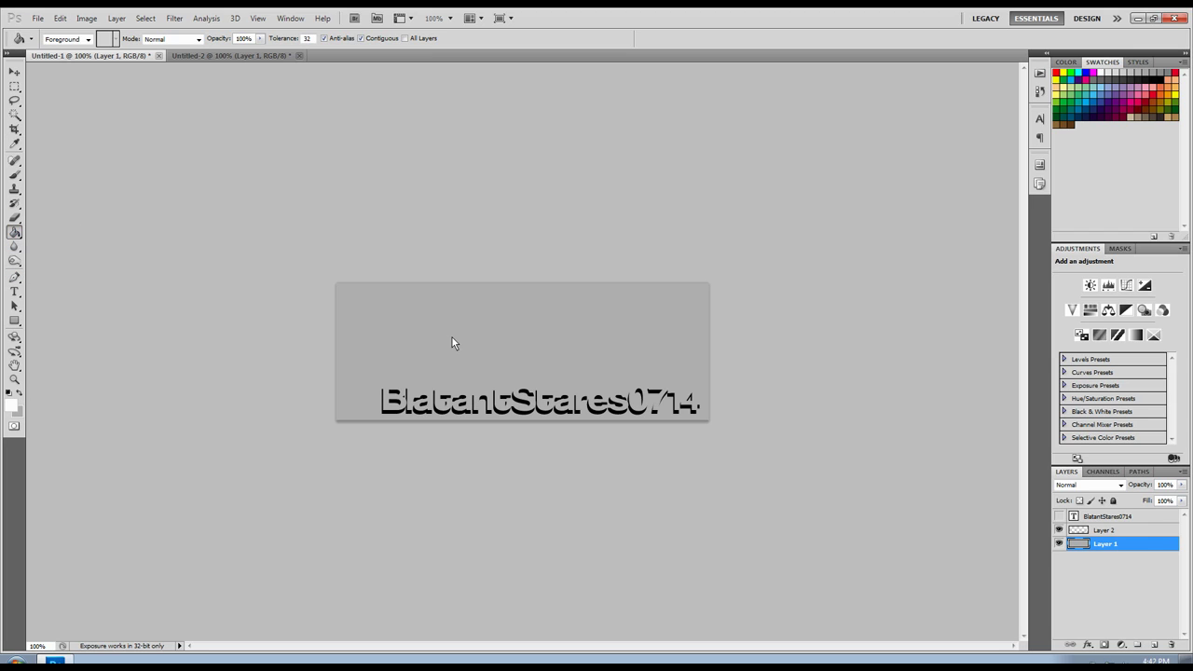
{"action": "left_click", "coordinate": [452, 338]}
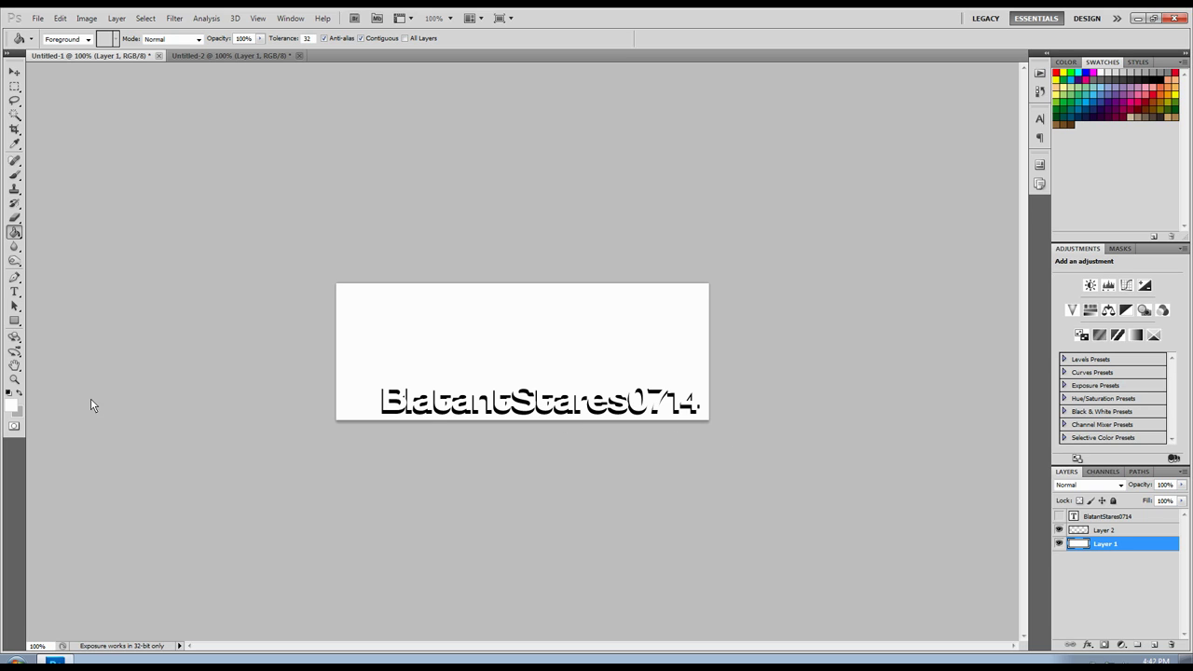
{"action": "left_click", "coordinate": [210, 57]}
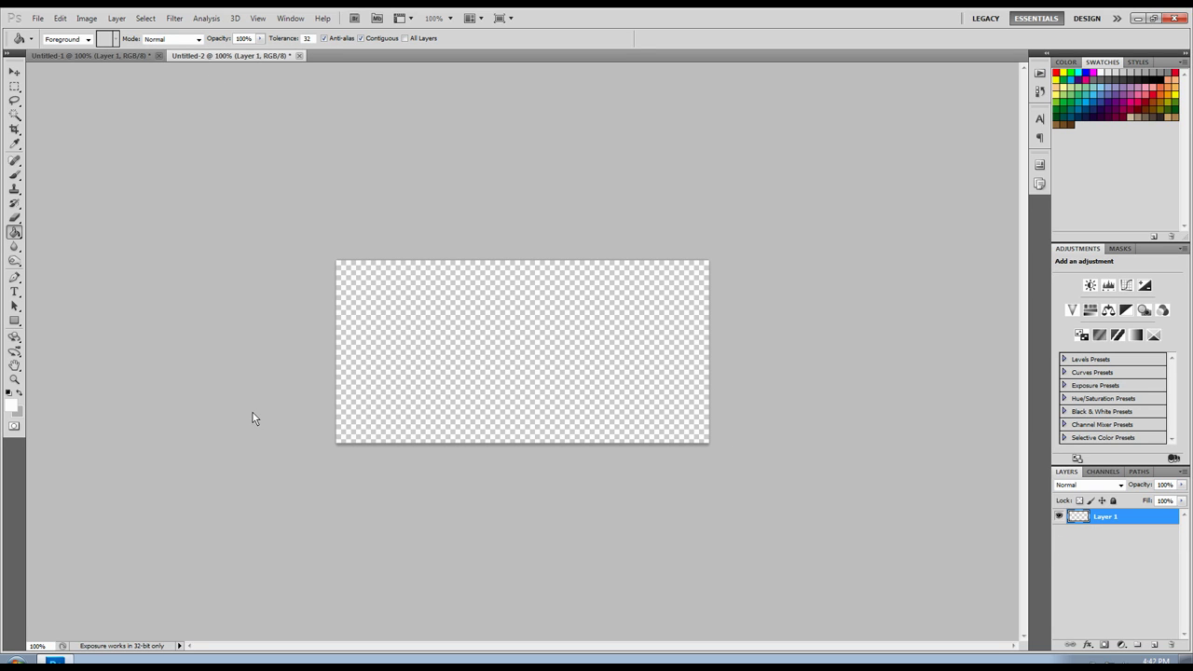
Add grey text 'BlatantStares0714' on the Untitled-2 canvas and nudge it slightly down-left
{"action": "left_click", "coordinate": [11, 293]}
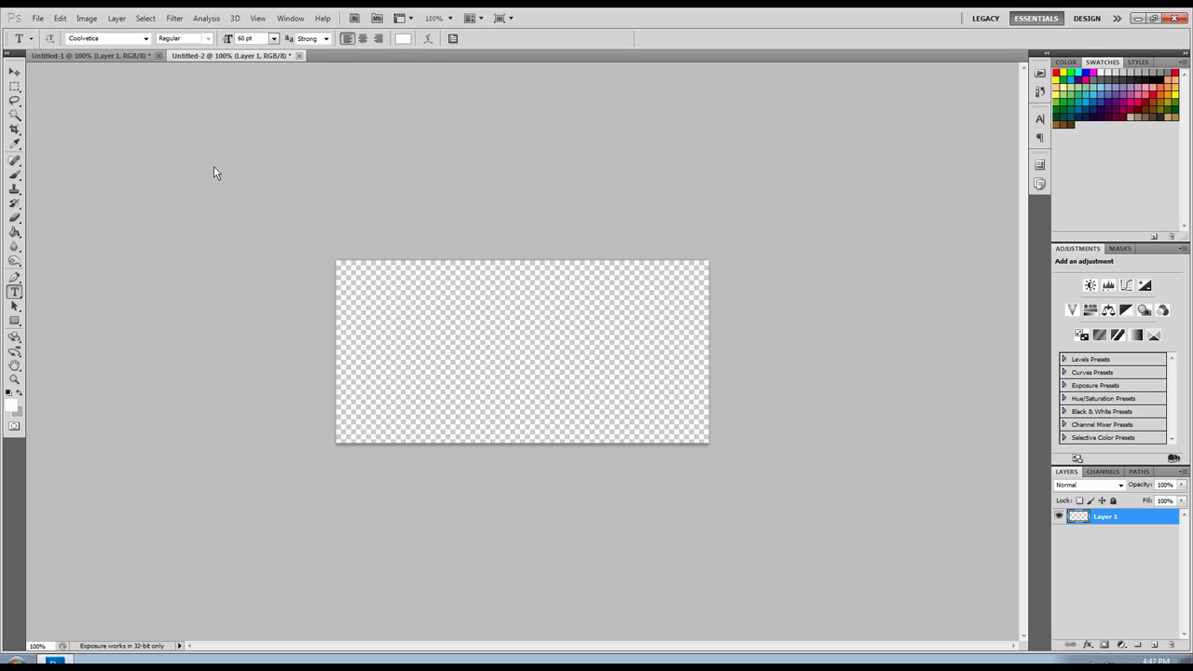
{"action": "left_click", "coordinate": [17, 393]}
{"action": "left_click", "coordinate": [377, 347]}
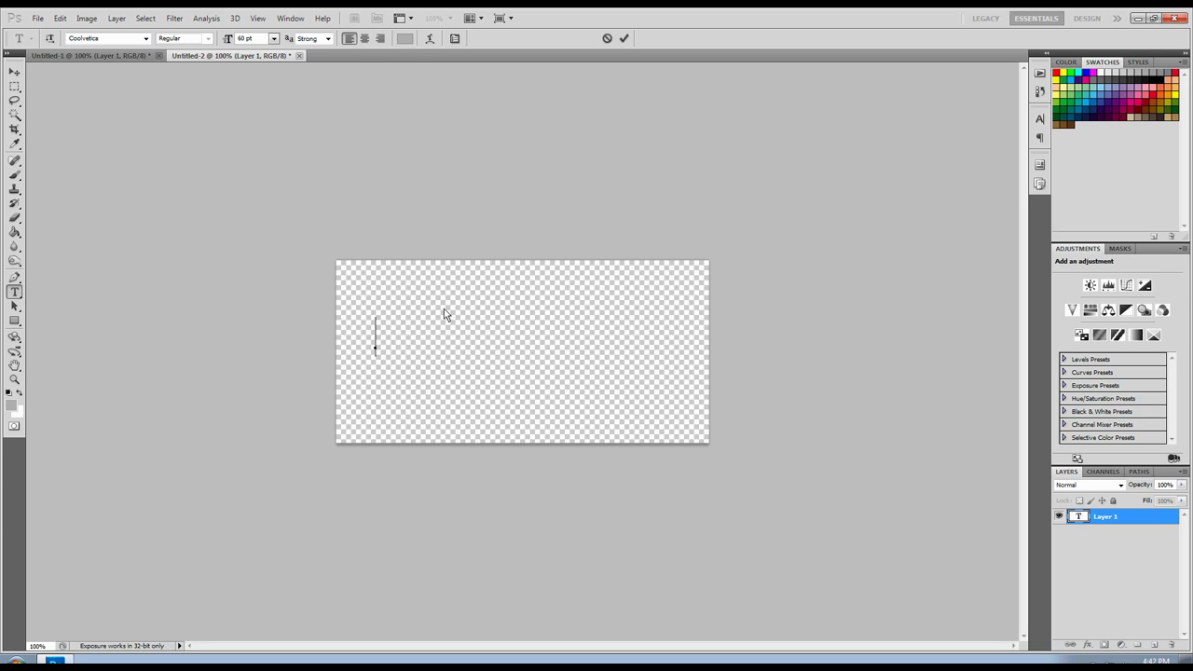
{"action": "type", "text": "Blat"}
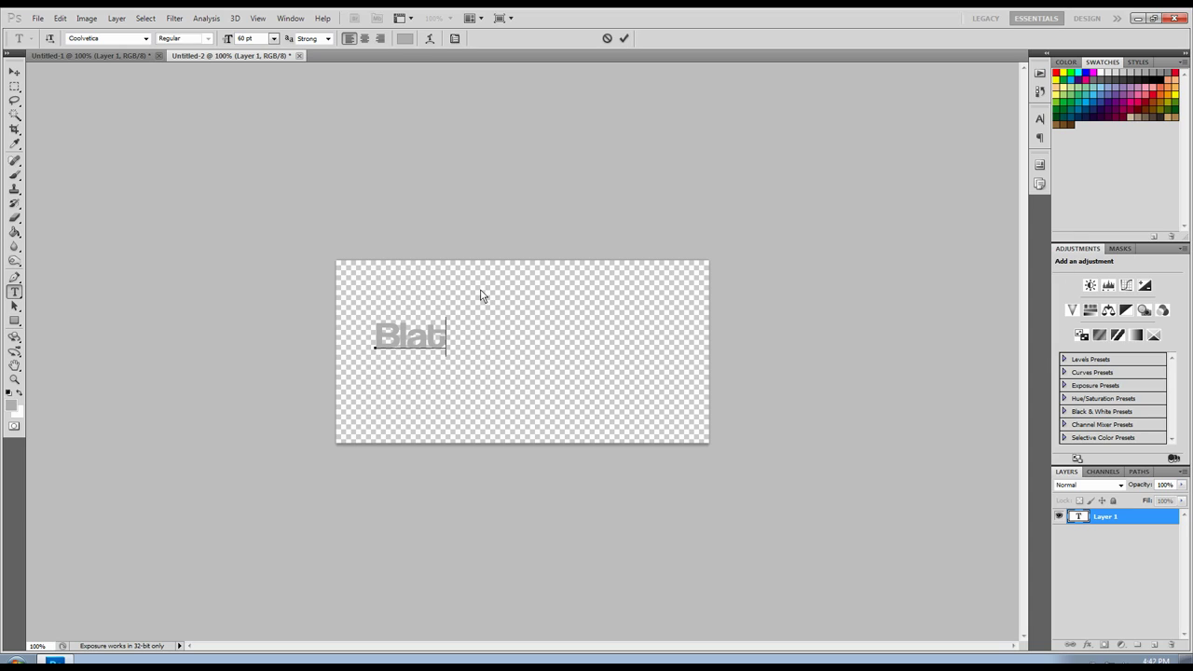
{"action": "type", "text": "antStares"}
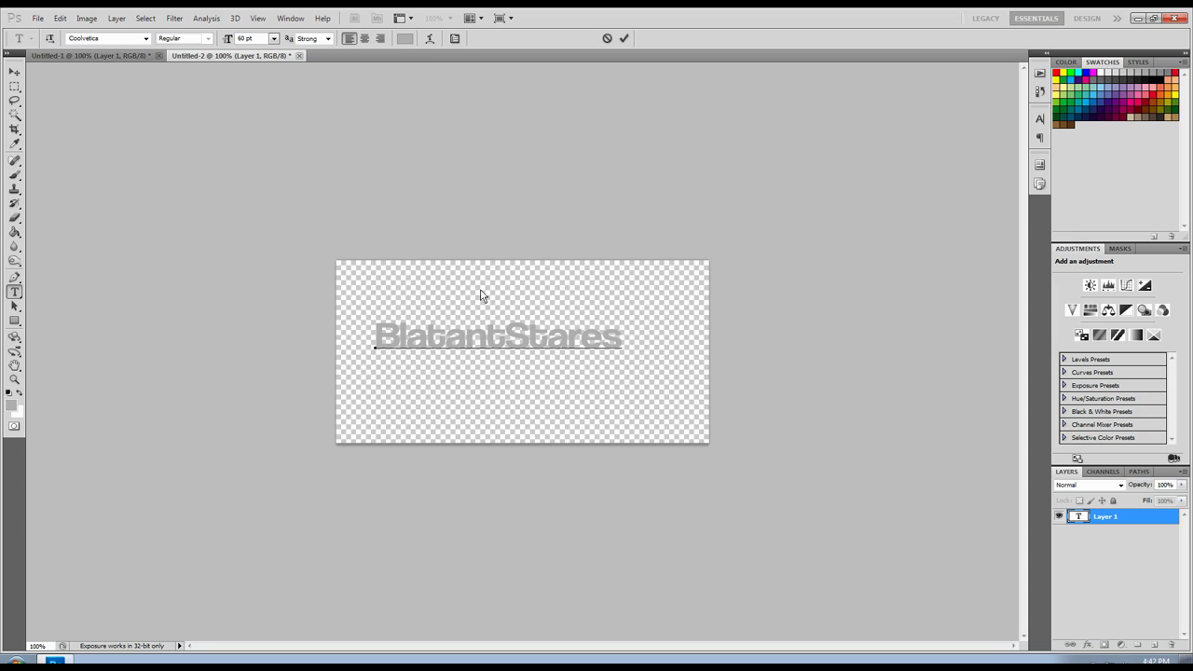
{"action": "type", "text": "067"}
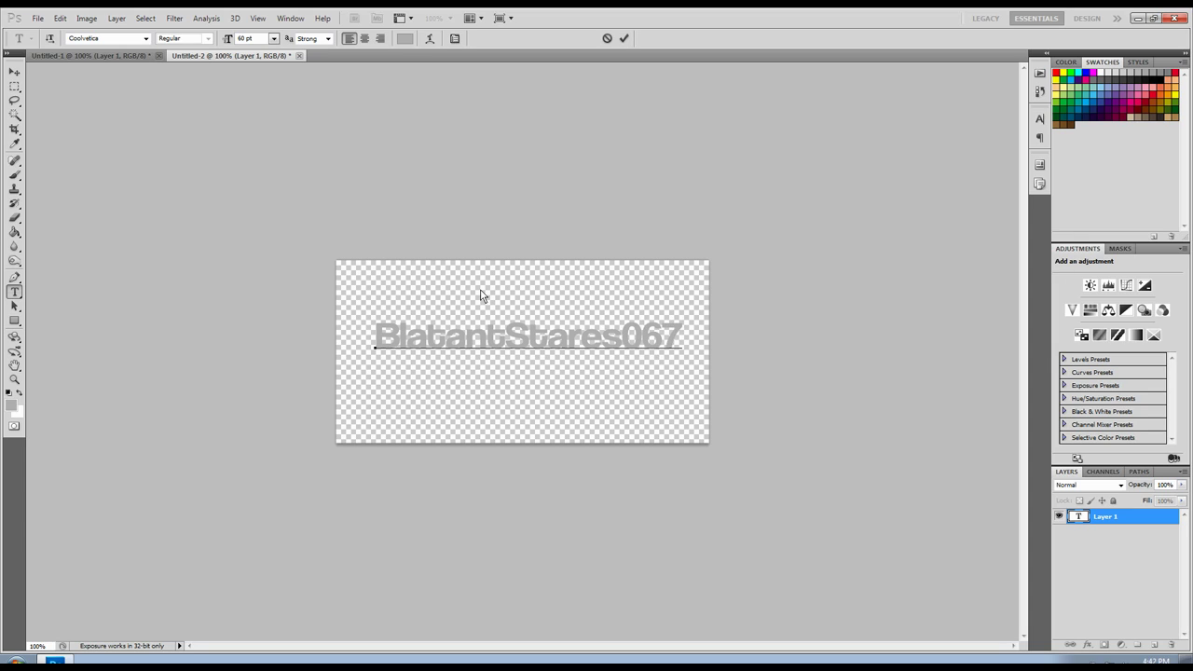
{"action": "key", "text": "BackSpace"}
{"action": "key", "text": "BackSpace"}
{"action": "type", "text": "714"}
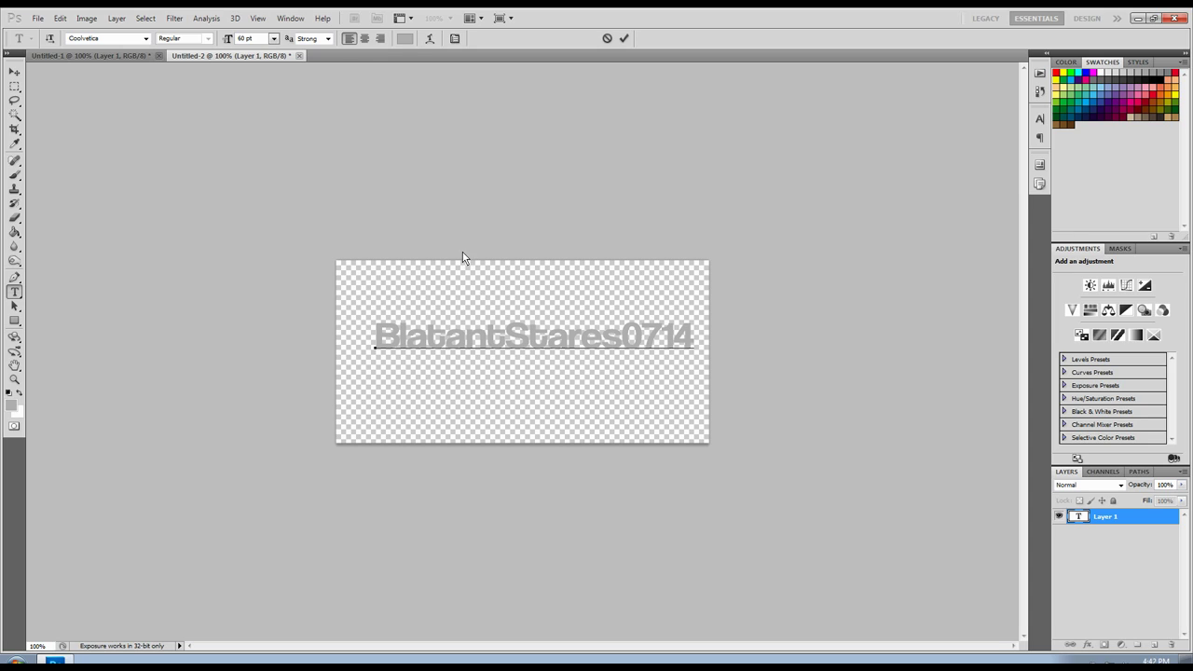
{"action": "left_click", "coordinate": [14, 71]}
{"action": "left_click_drag", "start_coordinate": [492, 345], "coordinate": [480, 358]}
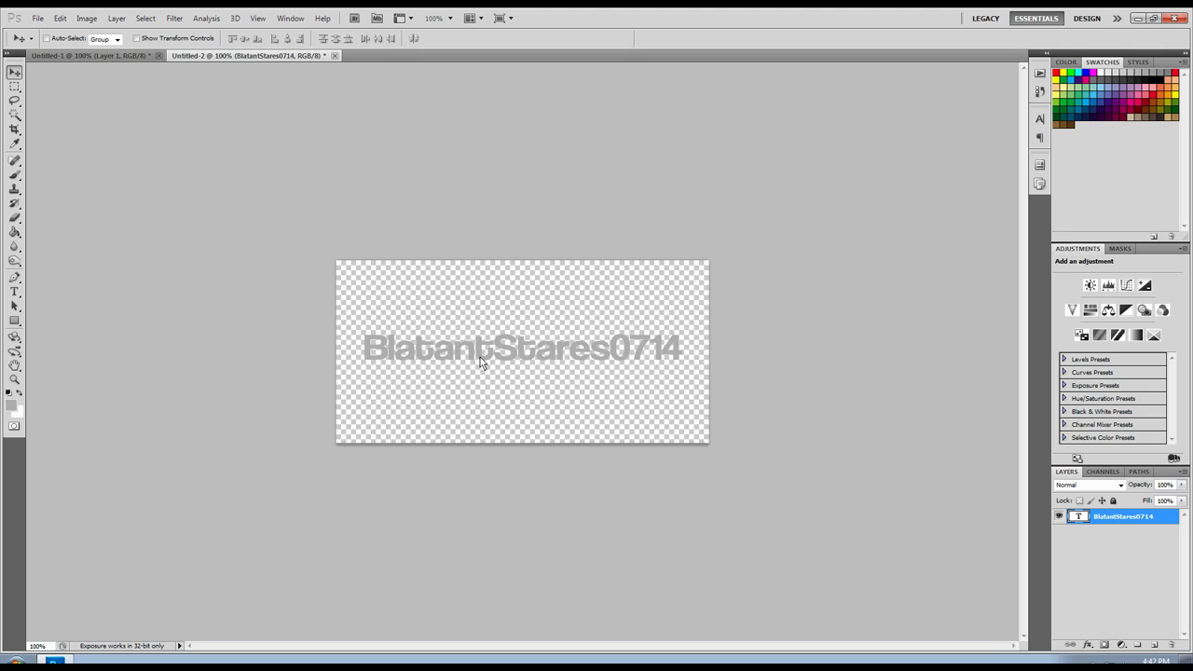
Load the letter selection, add a new layer below the text, and make black the paint colour
{"action": "left_click", "coordinate": [1078, 517], "text": "ctrl"}
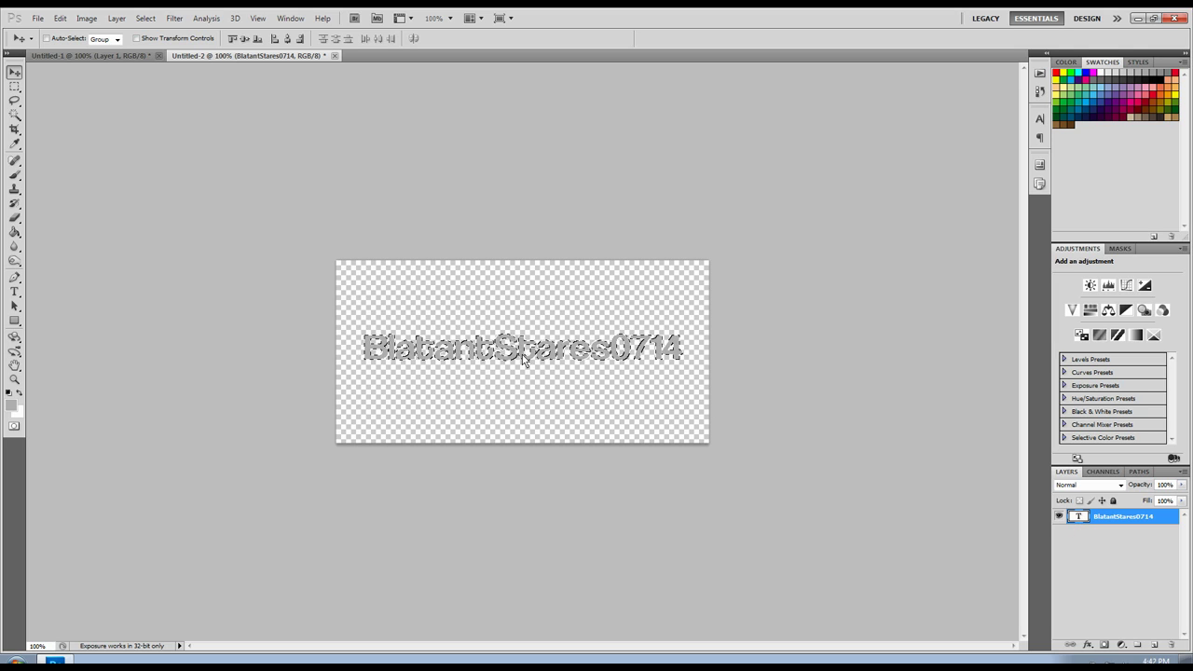
{"action": "left_click", "coordinate": [1154, 645]}
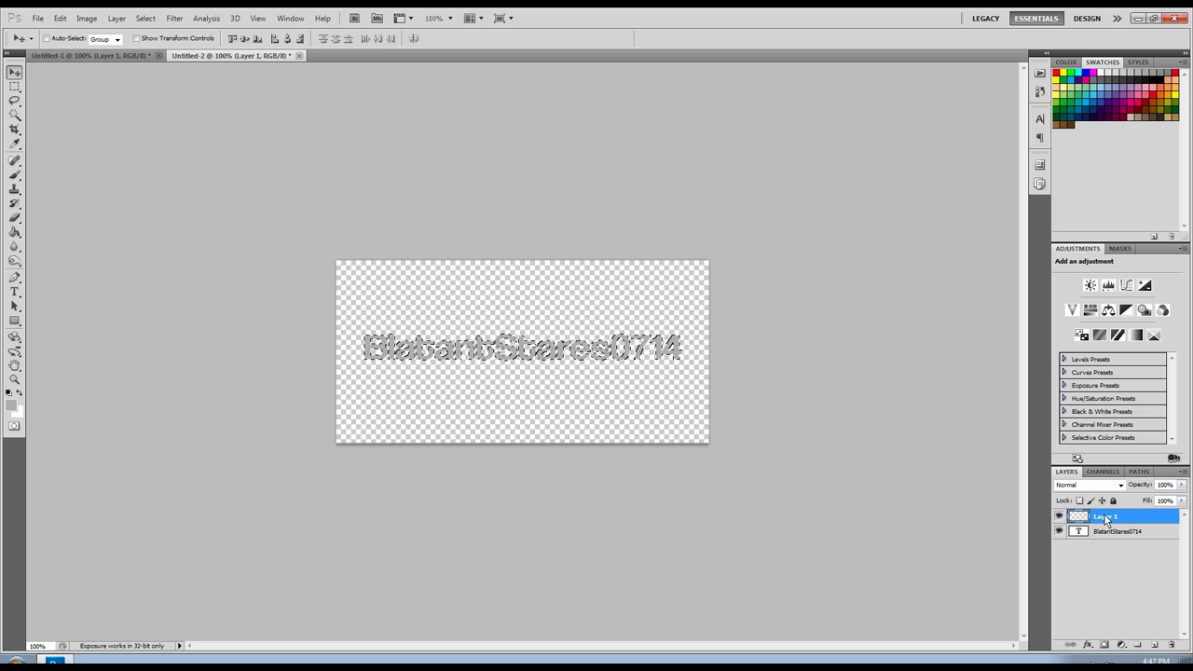
{"action": "left_click_drag", "start_coordinate": [1105, 520], "coordinate": [1101, 547]}
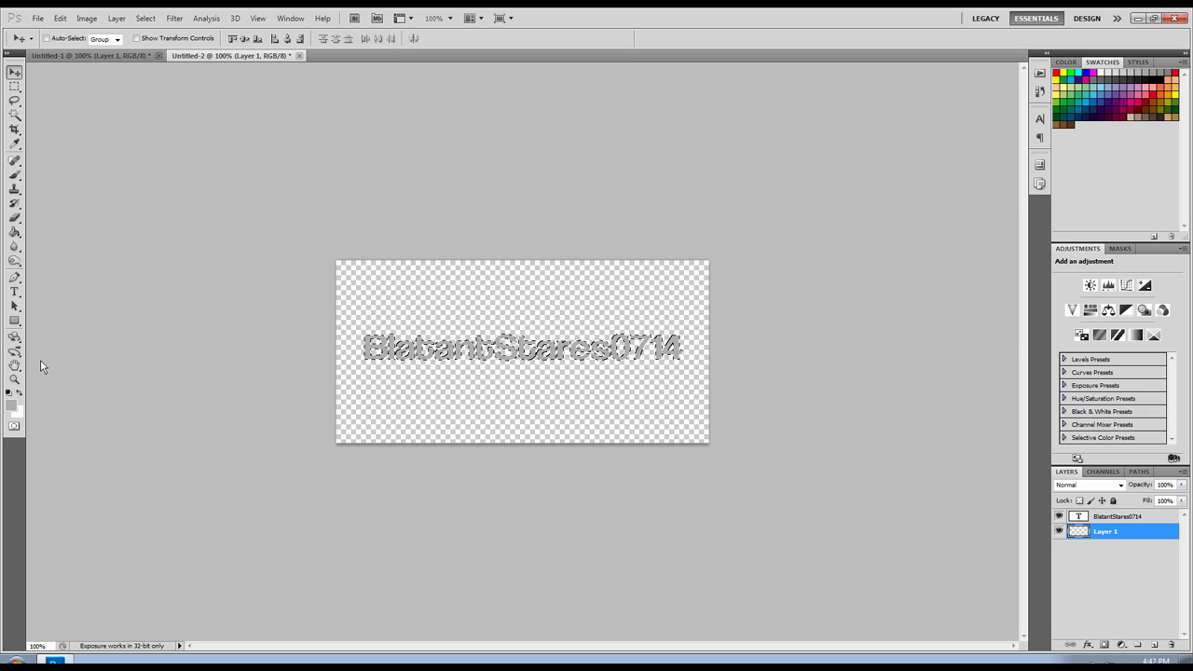
{"action": "left_click", "coordinate": [8, 392]}
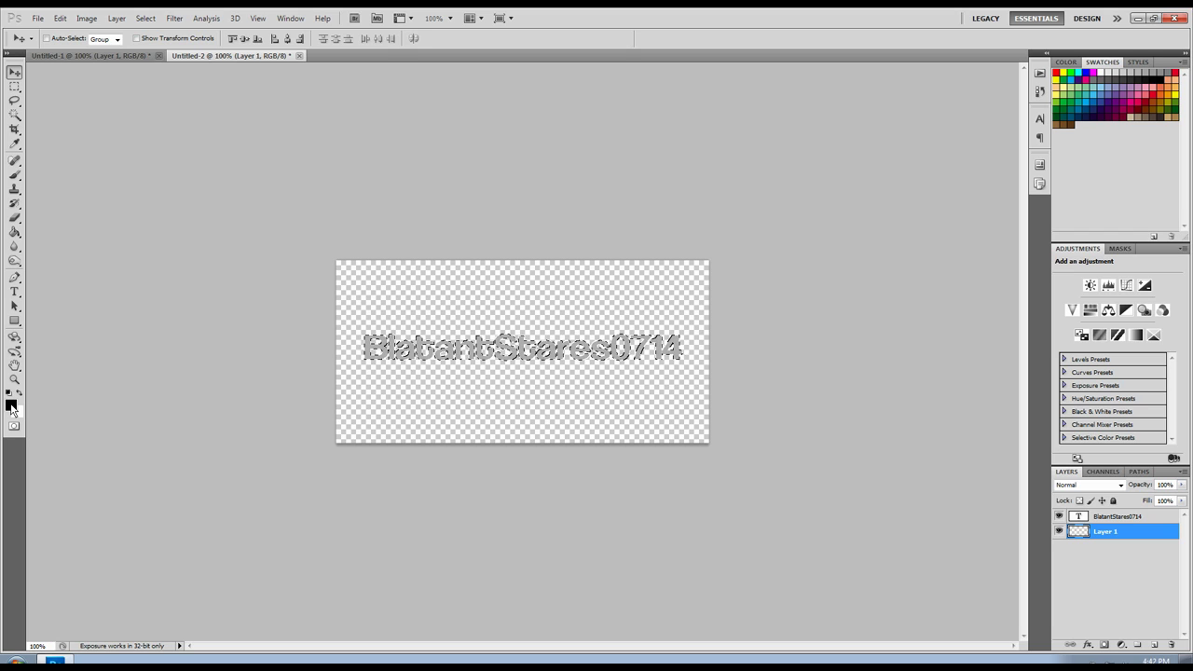
{"action": "left_click", "coordinate": [15, 234]}
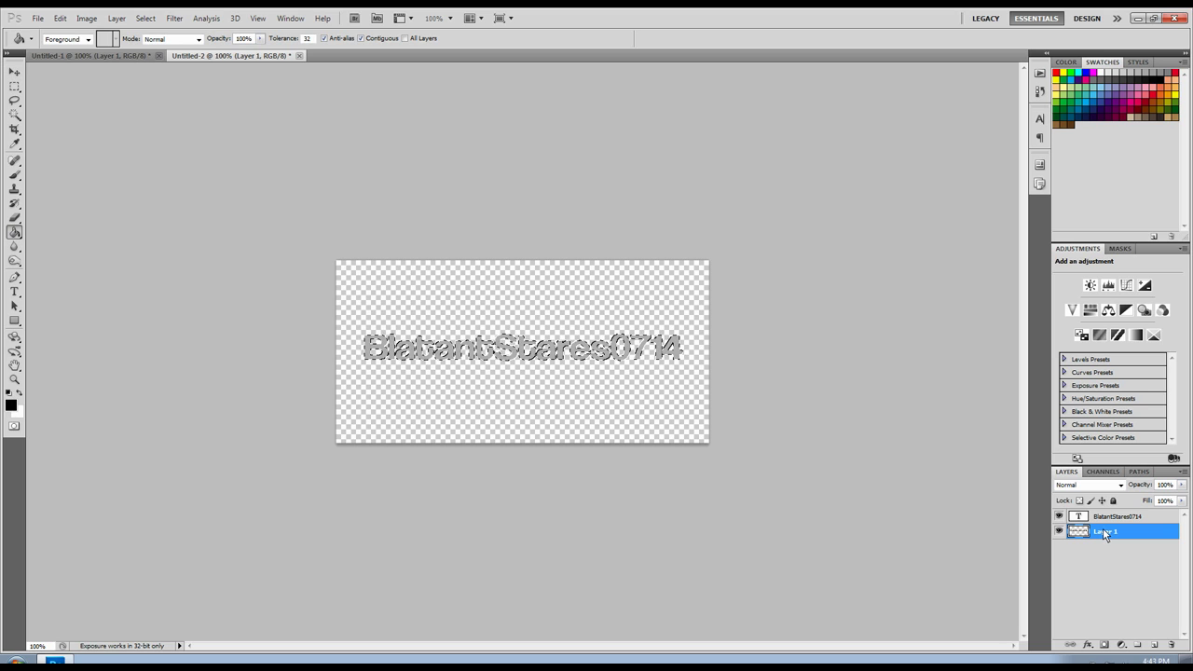
Deselect and offset Layer 1's black lettering slightly down-right behind the grey text
{"action": "left_click", "coordinate": [15, 74]}
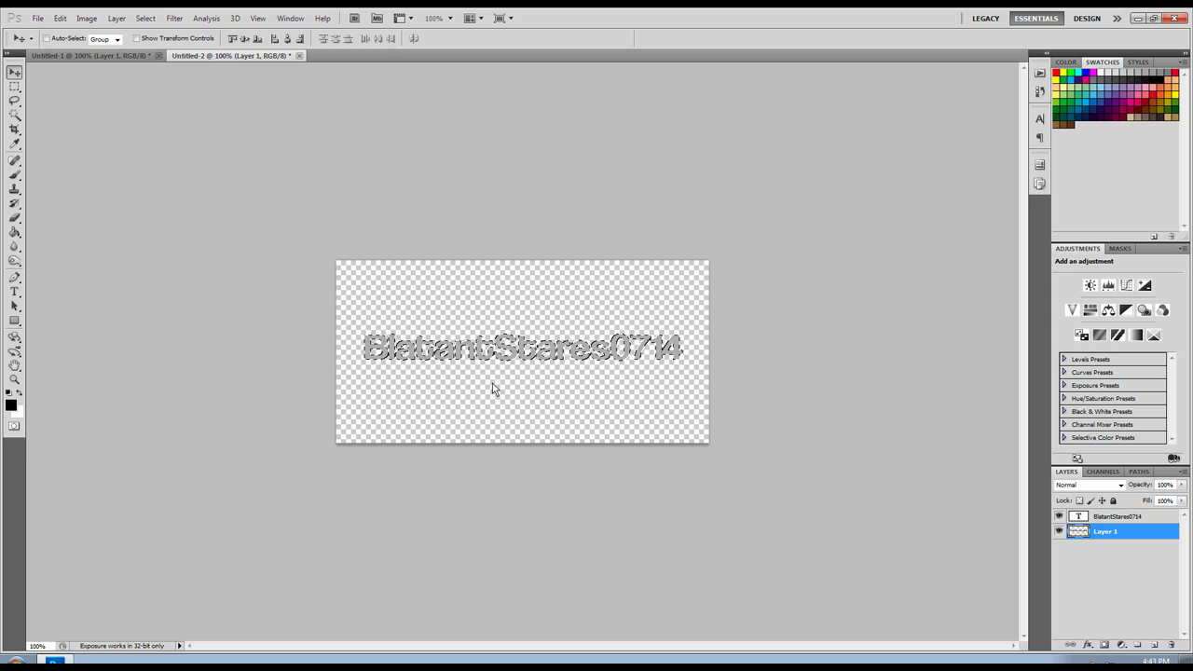
{"action": "key", "text": "ctrl+d"}
{"action": "left_click_drag", "start_coordinate": [426, 357], "coordinate": [425, 363]}
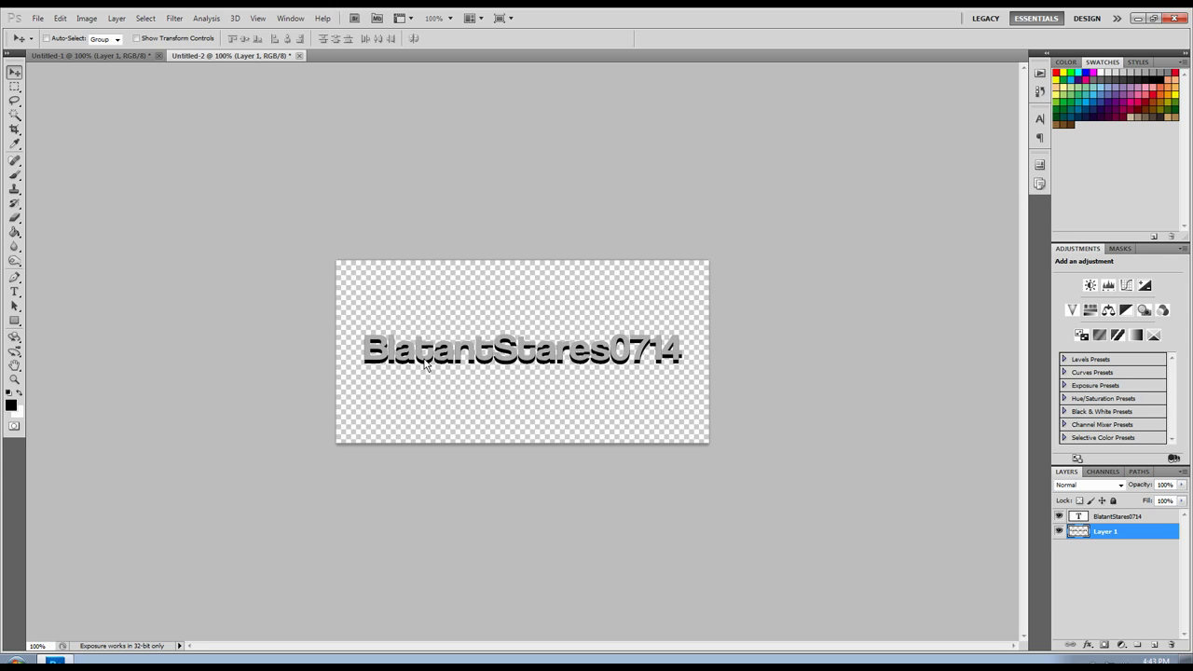
{"action": "left_click_drag", "start_coordinate": [424, 363], "coordinate": [425, 362]}
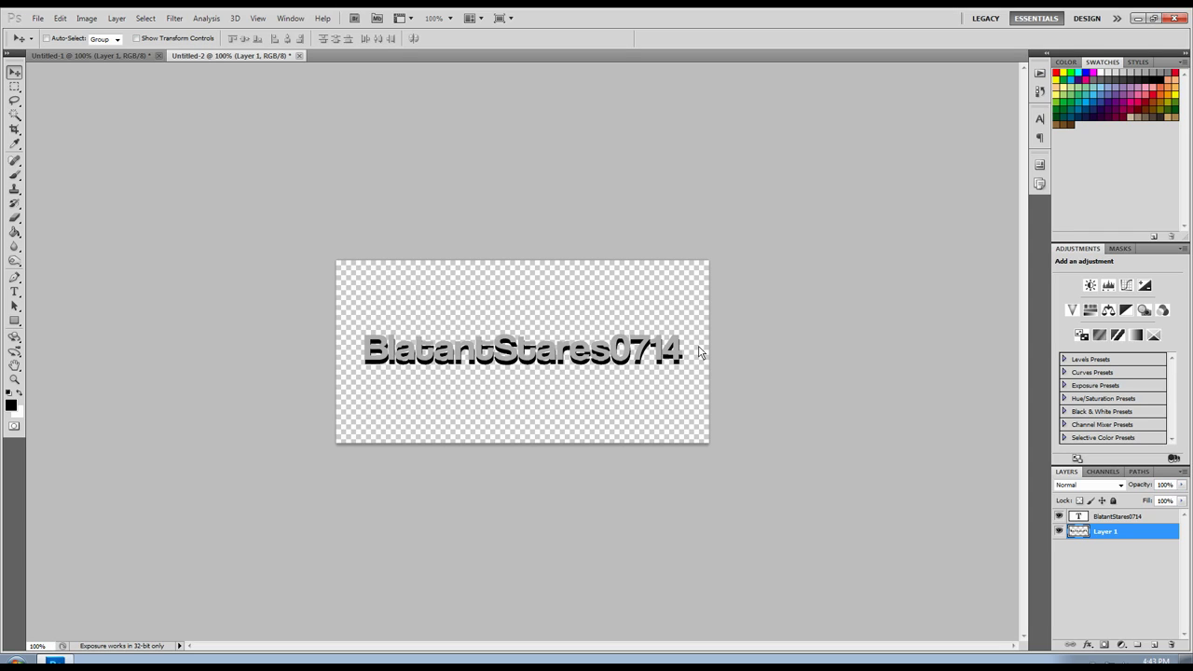
Load the BlatantStares0714 letter selection from the text layer, then make Layer 1 active
{"action": "left_click", "coordinate": [1104, 520]}
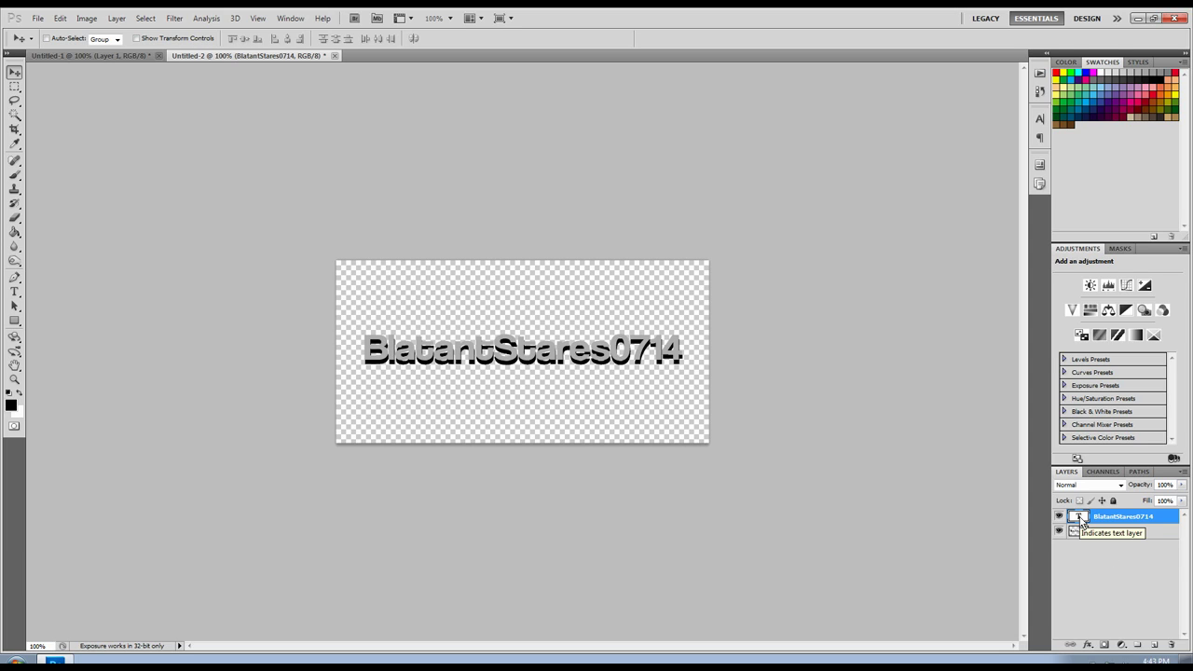
{"action": "left_click", "coordinate": [1081, 522], "text": "ctrl"}
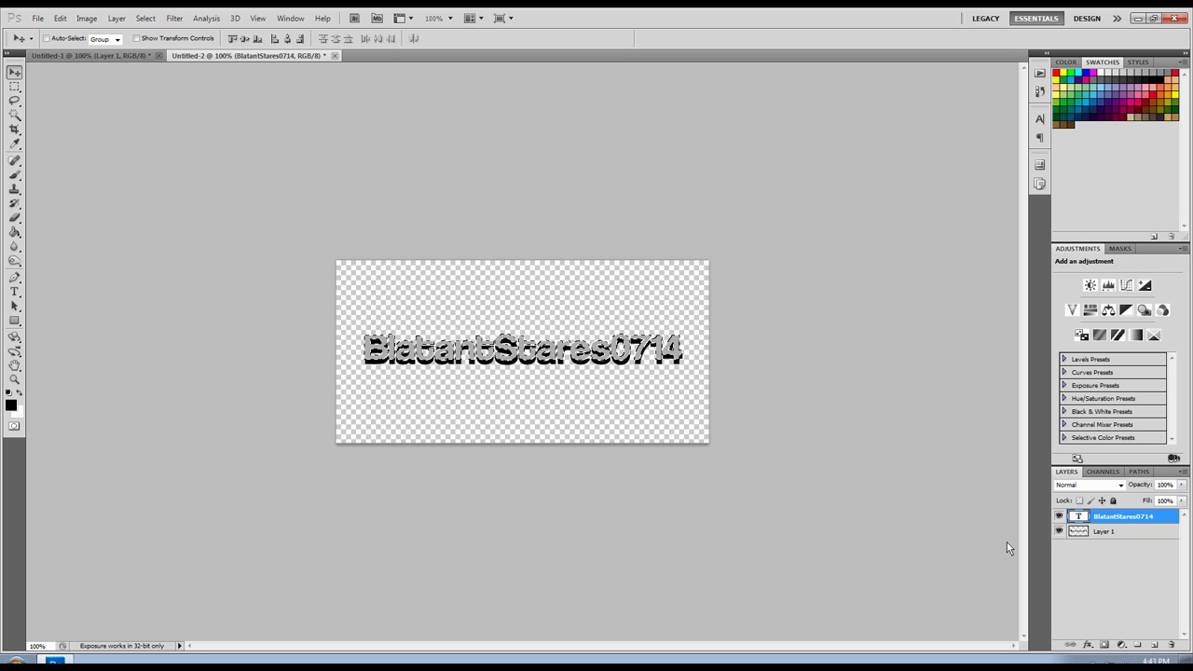
{"action": "left_click", "coordinate": [1110, 535]}
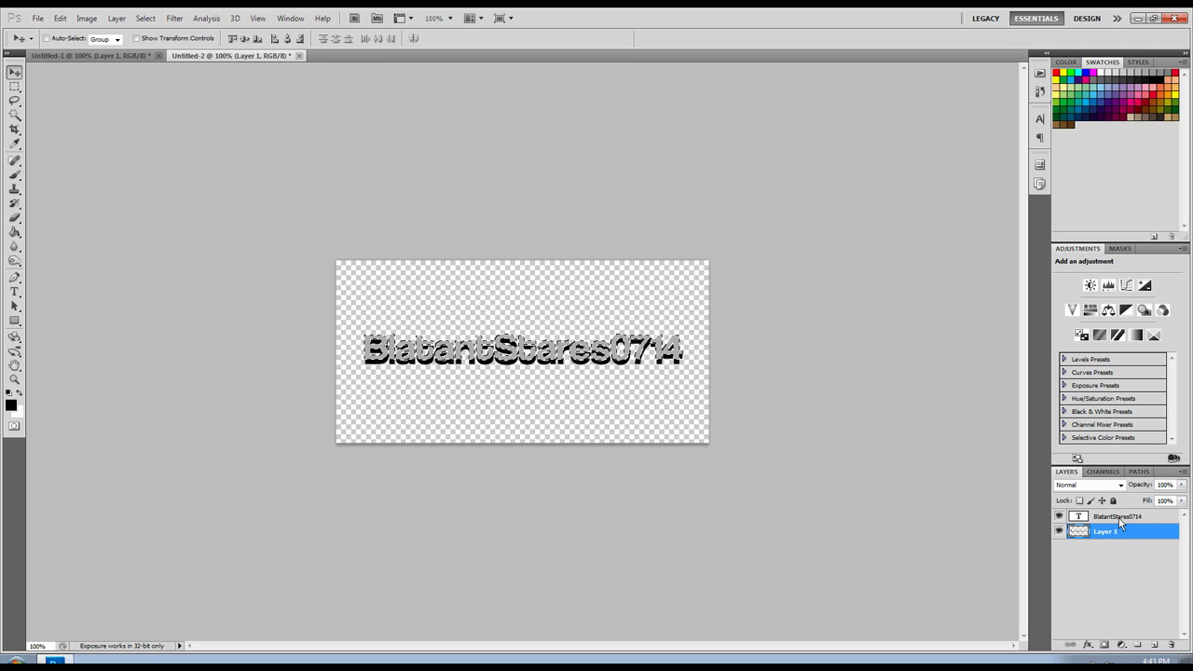
Add a new Layer 2 at the bottom of the stack and fill it bright red
{"action": "left_click", "coordinate": [1154, 645]}
{"action": "left_click_drag", "start_coordinate": [1103, 532], "coordinate": [1107, 566]}
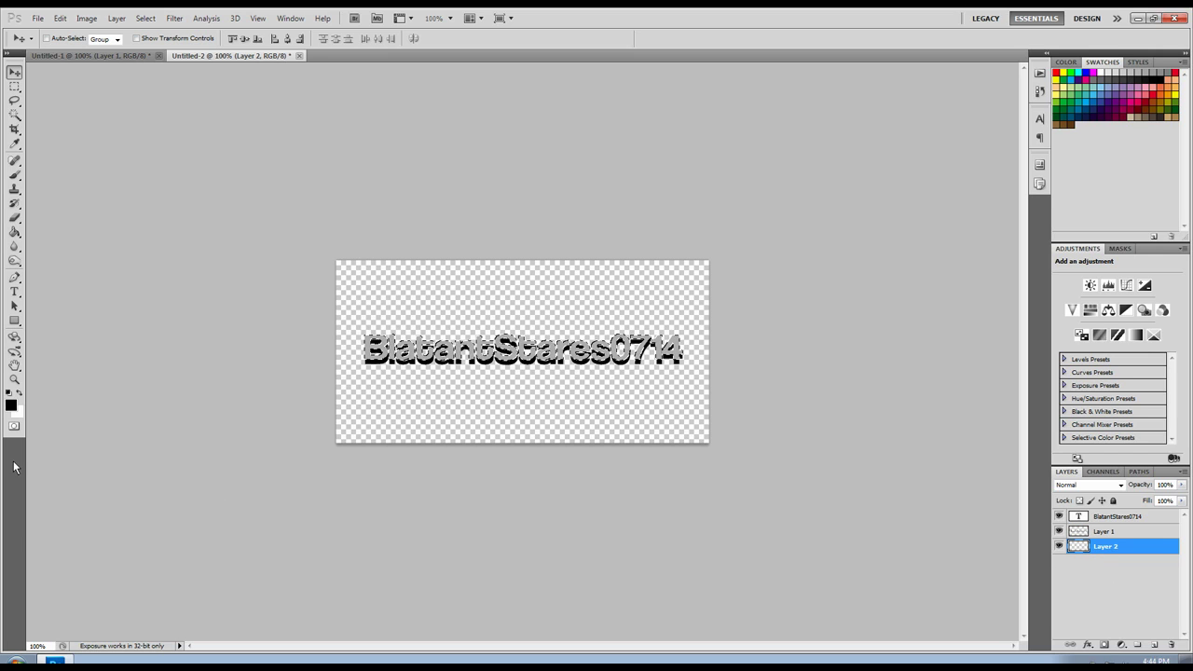
{"action": "left_click", "coordinate": [14, 402]}
{"action": "left_click", "coordinate": [736, 373]}
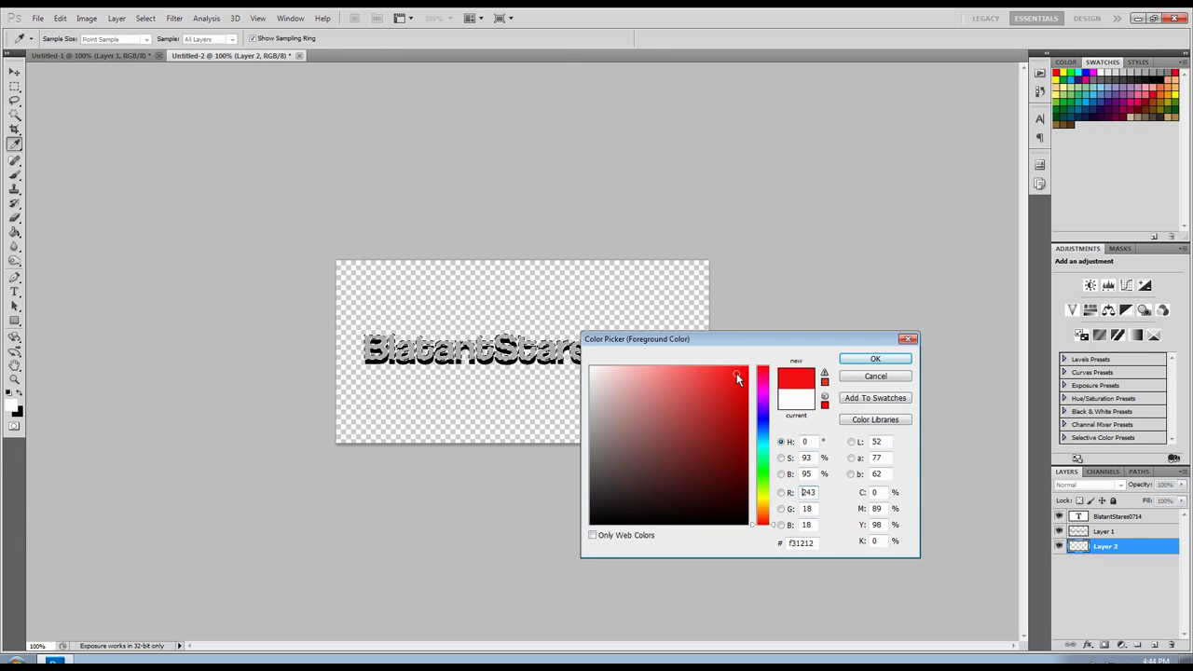
{"action": "left_click", "coordinate": [873, 360]}
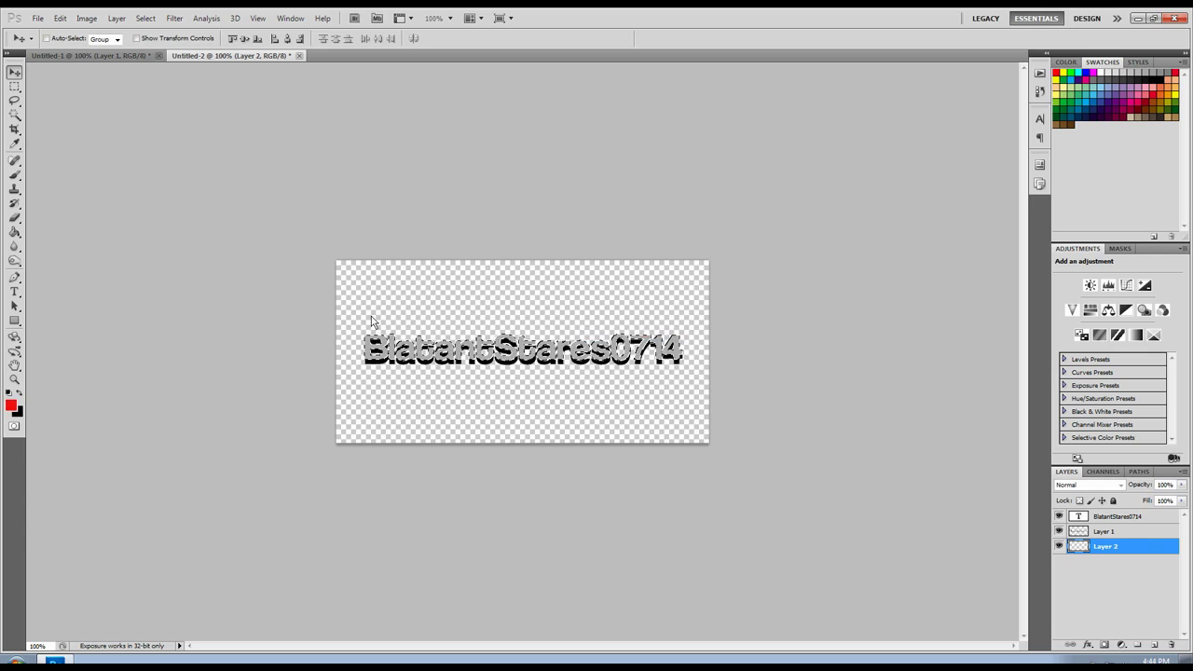
{"action": "left_click", "coordinate": [14, 231]}
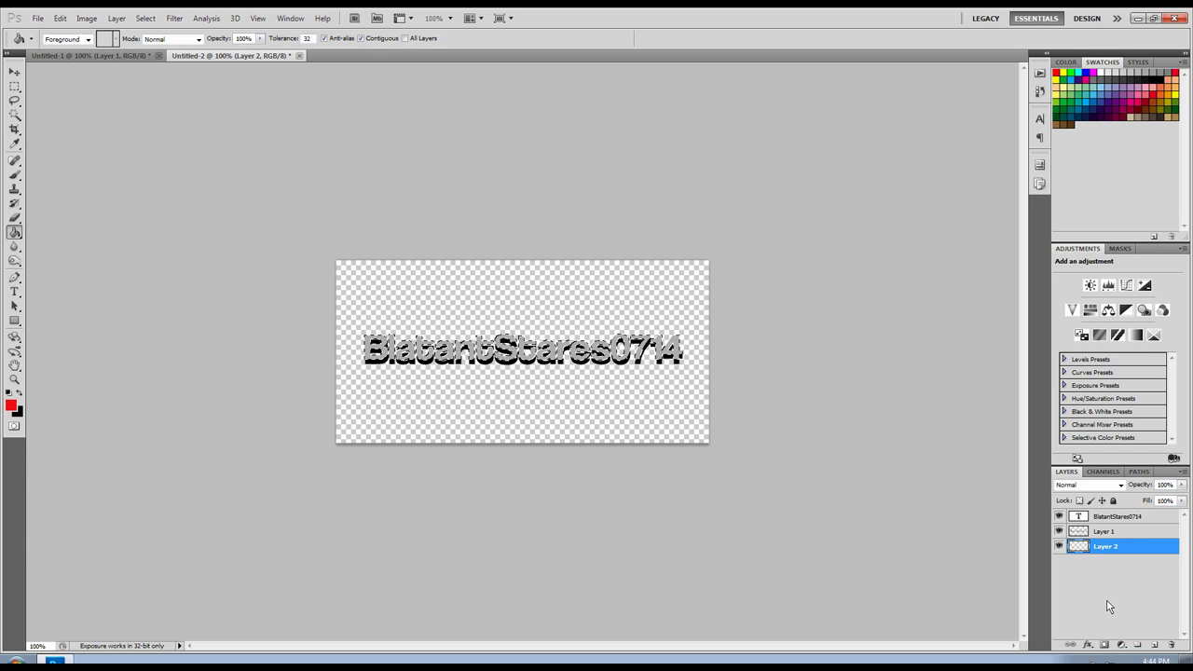
{"action": "left_click", "coordinate": [527, 306]}
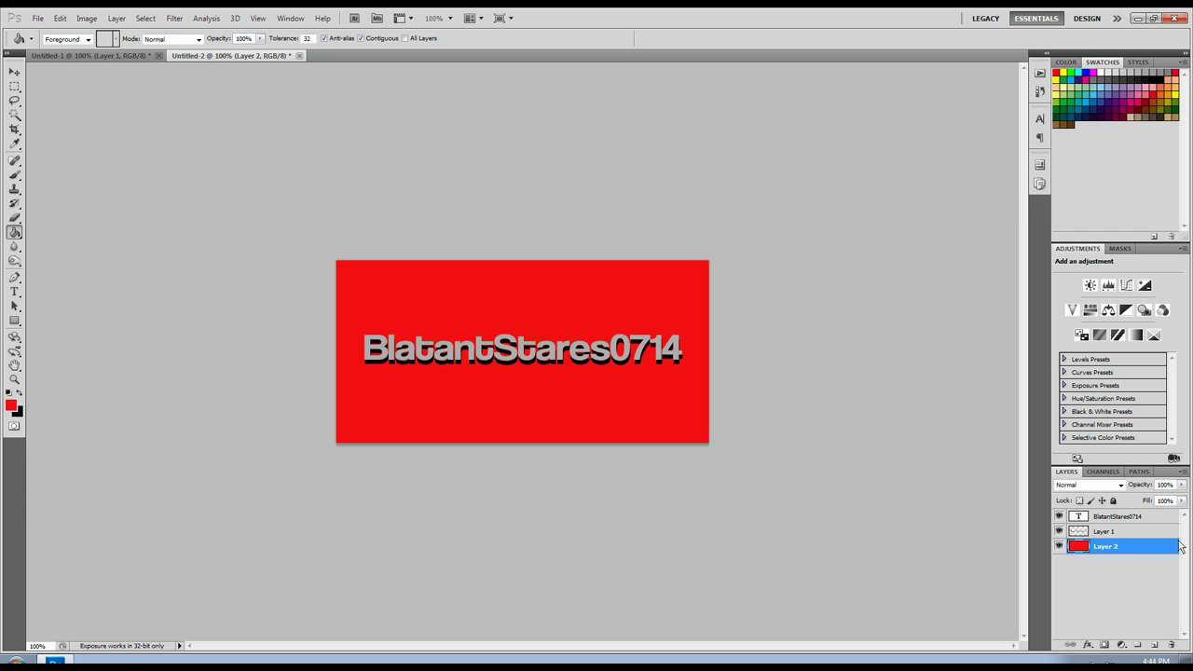
{"action": "left_click", "coordinate": [1108, 517]}
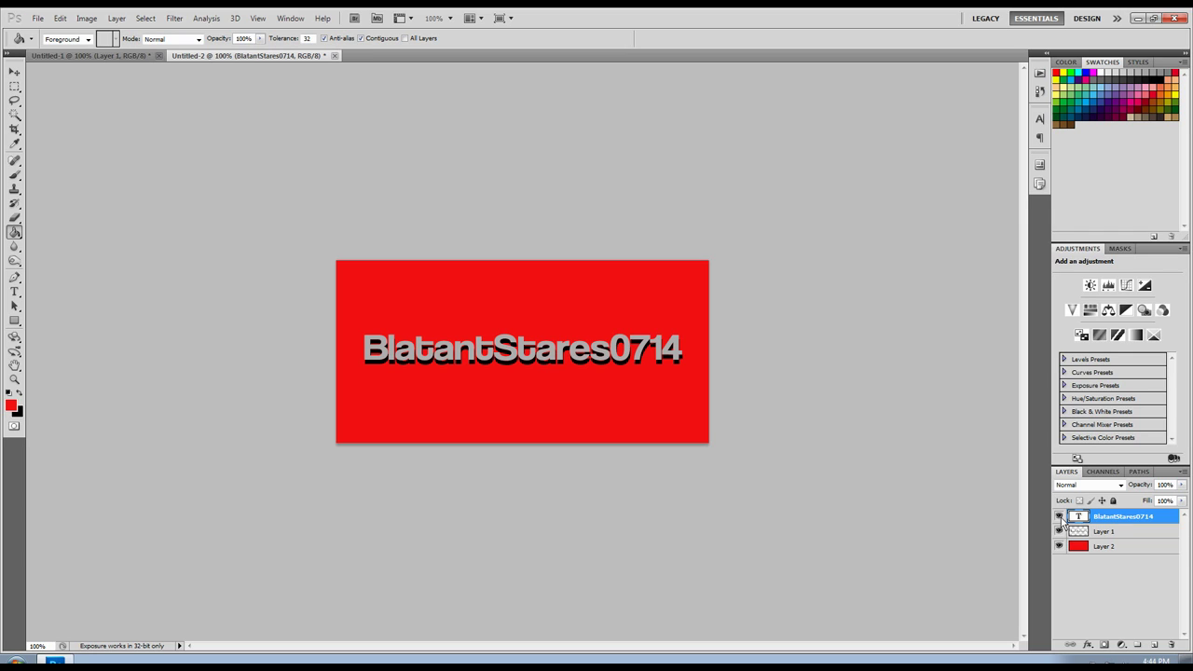
Hide the grey text layer and drag the black shadow lettering down near the canvas bottom
{"action": "left_click", "coordinate": [1060, 518]}
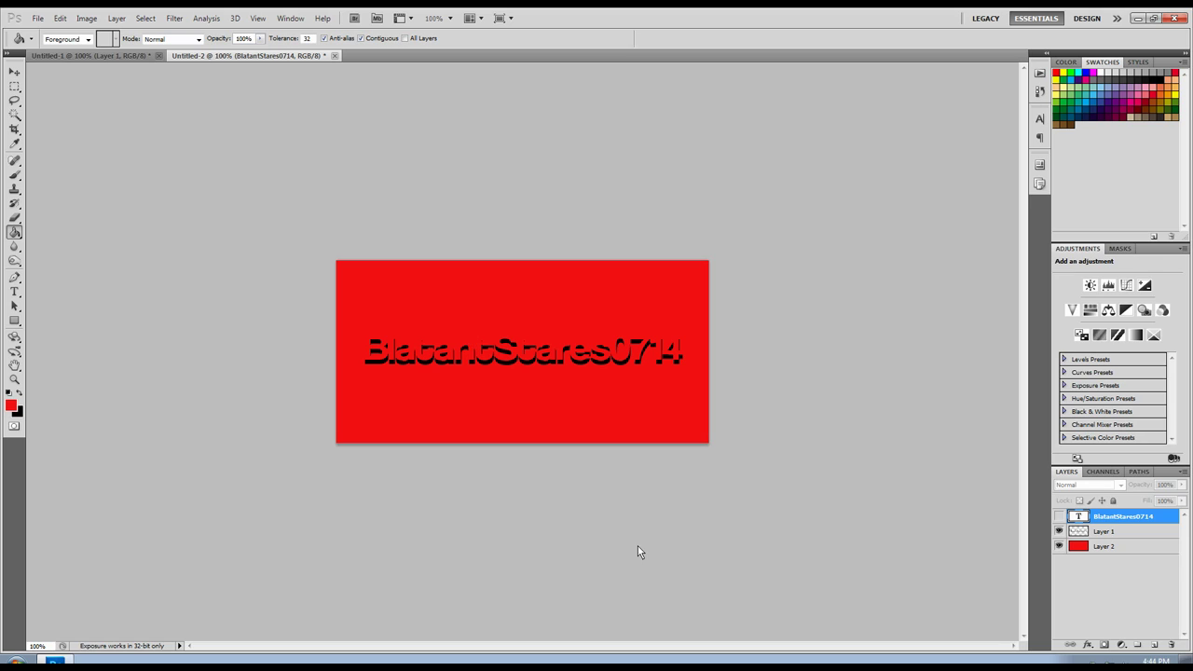
{"action": "left_click", "coordinate": [1112, 532]}
{"action": "left_click", "coordinate": [14, 72]}
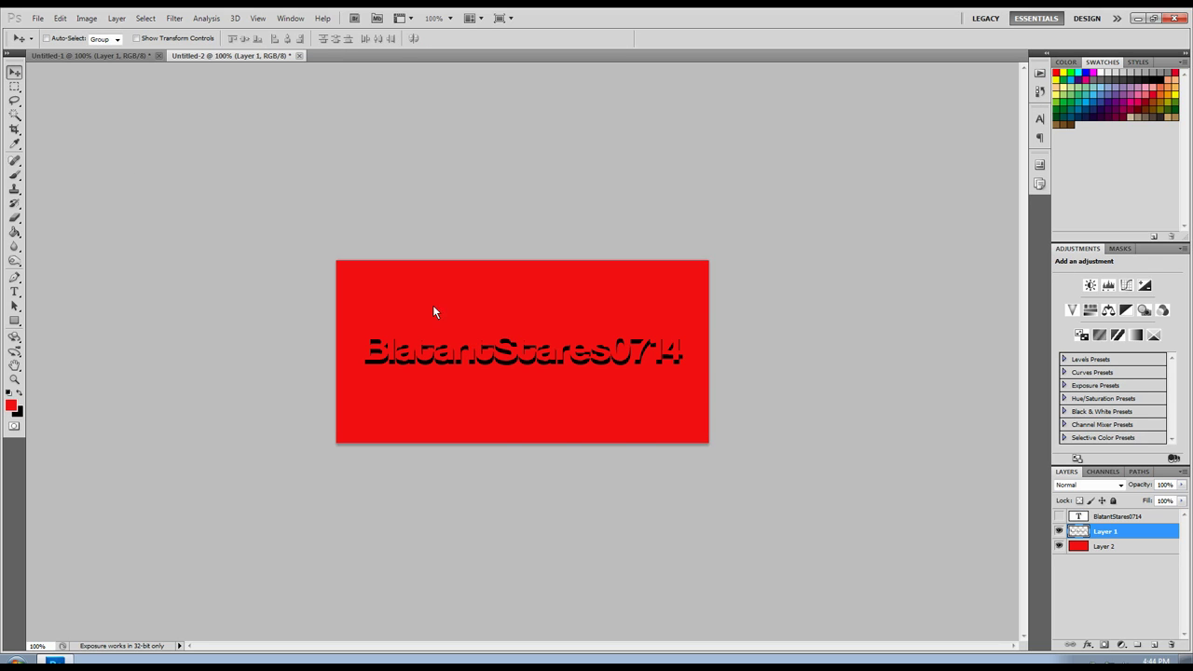
{"action": "left_click_drag", "start_coordinate": [442, 354], "coordinate": [460, 423]}
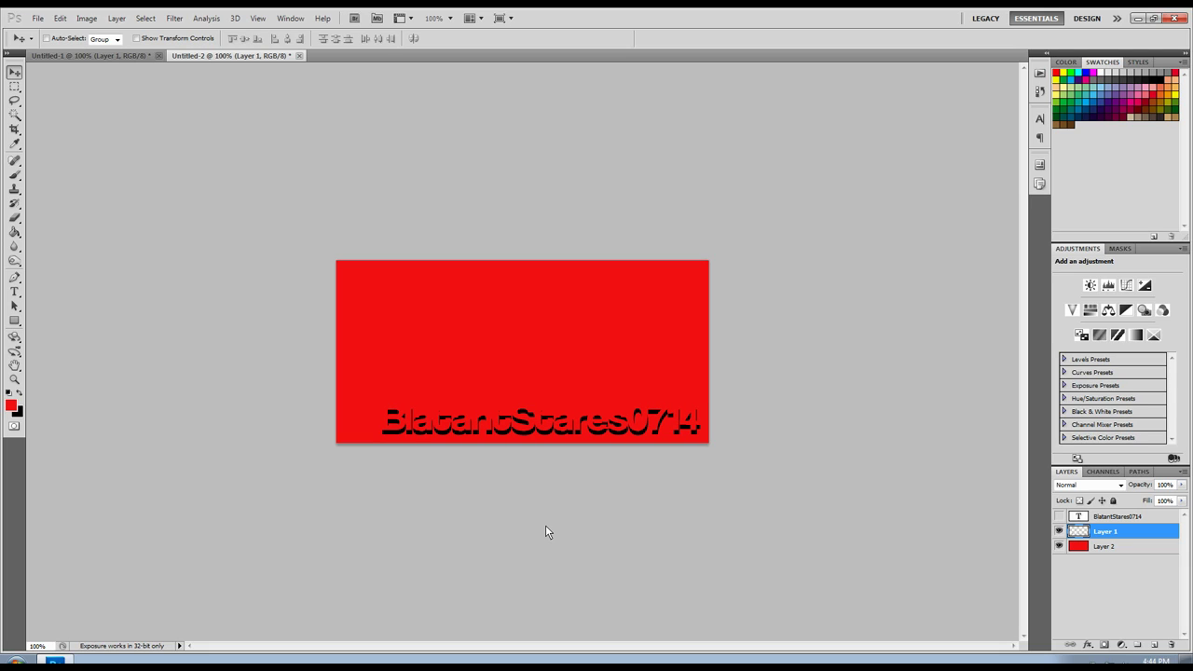